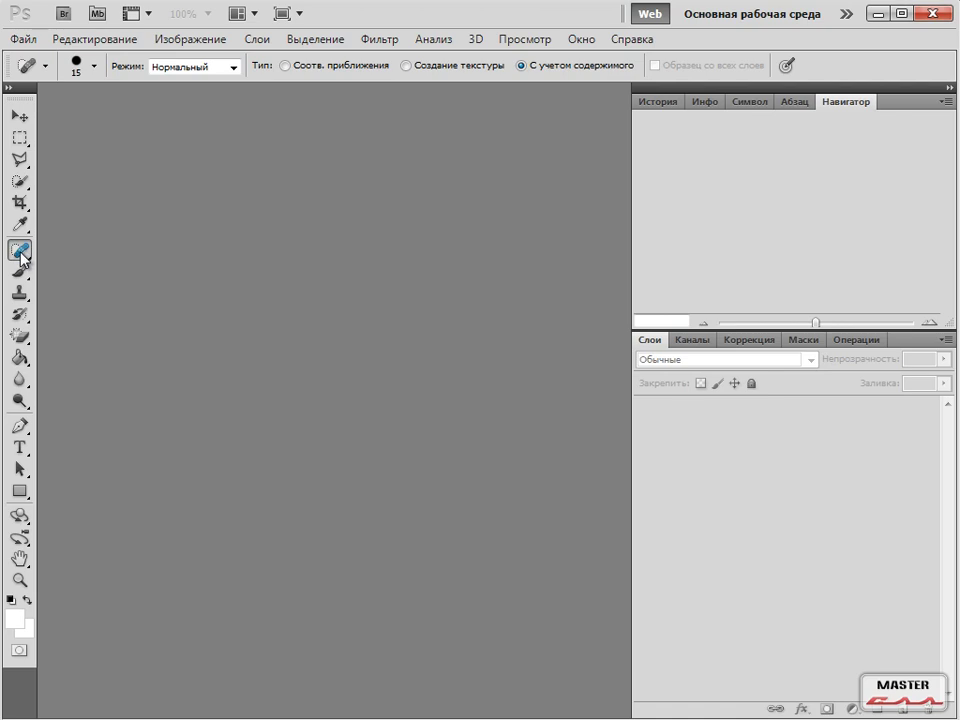
# Activate the Patch tool and open 1321.jpg from the 1-3 folder in Photoshop
pyautogui.click(86, 285)
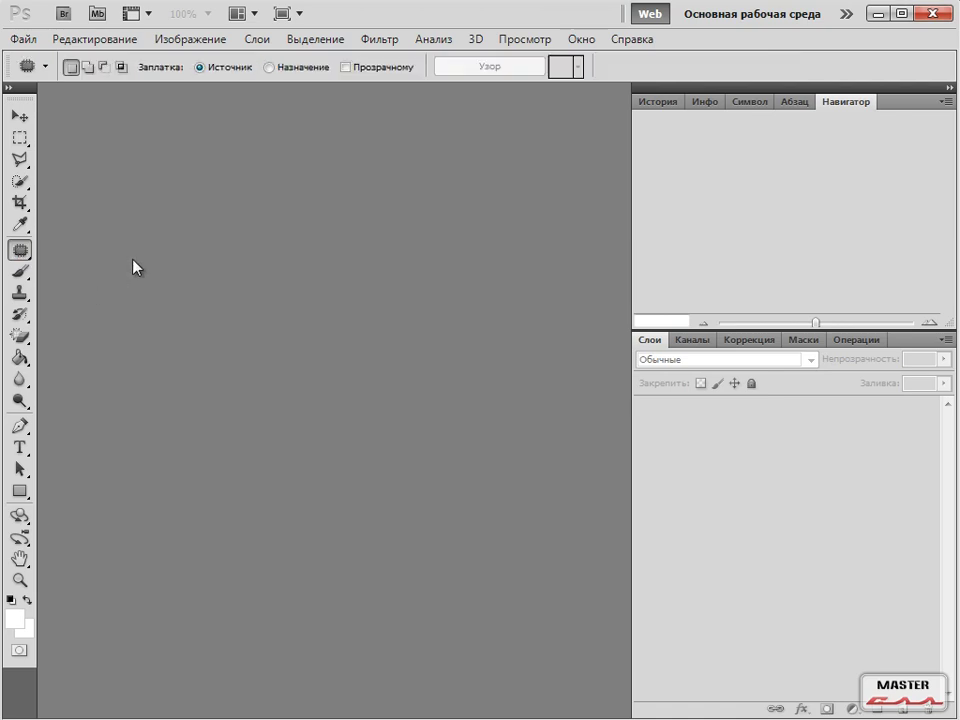
pyautogui.hotkey('alt', 'Tab')
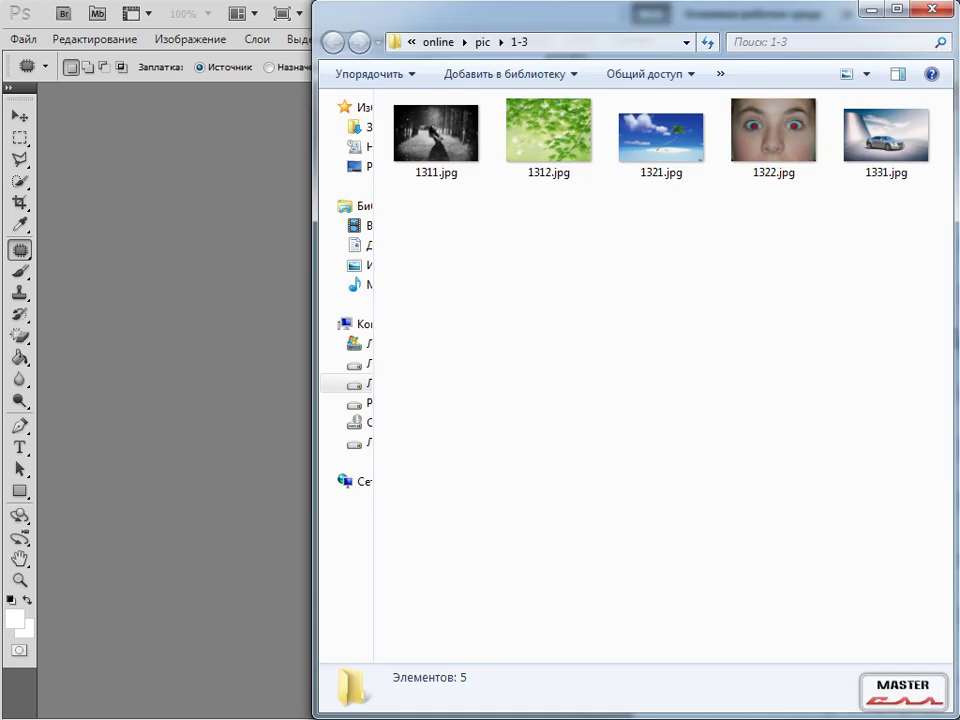
pyautogui.click(632, 165)
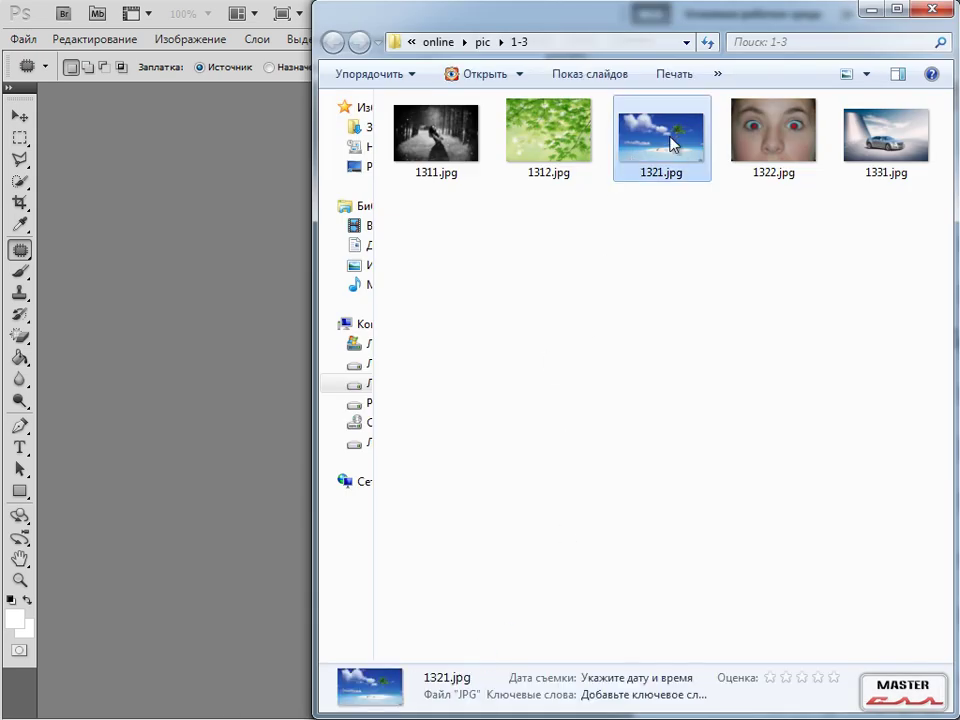
pyautogui.moveTo(676, 149); pyautogui.dragTo(330, 183)
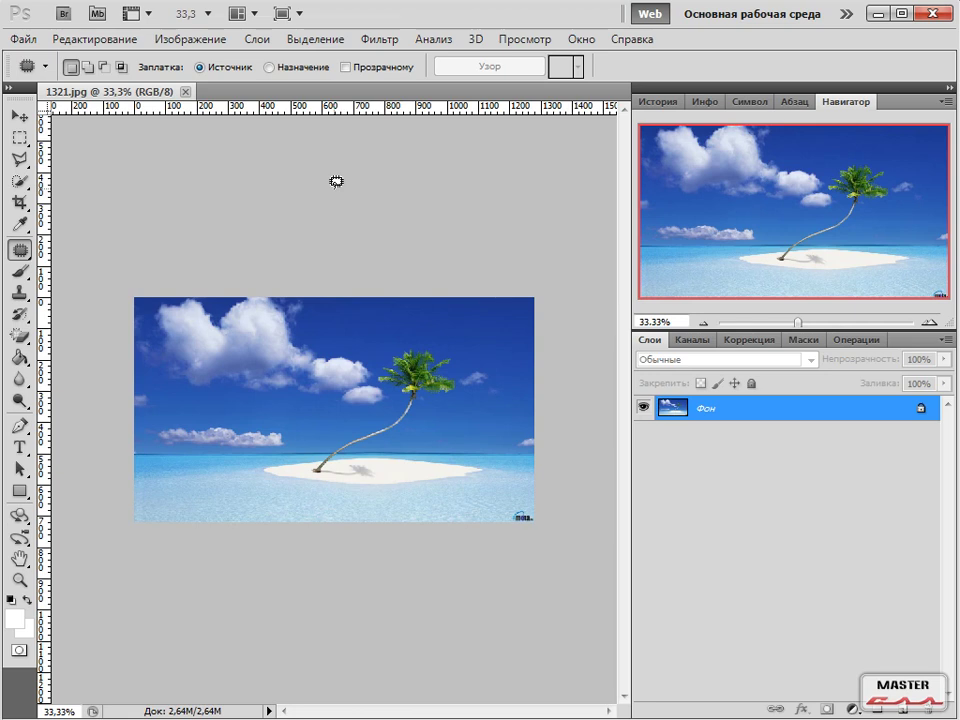
# Patch the palm tree's crown with clear sky from above and to its right, and clear the selection
pyautogui.hotkey('ctrl', '1')
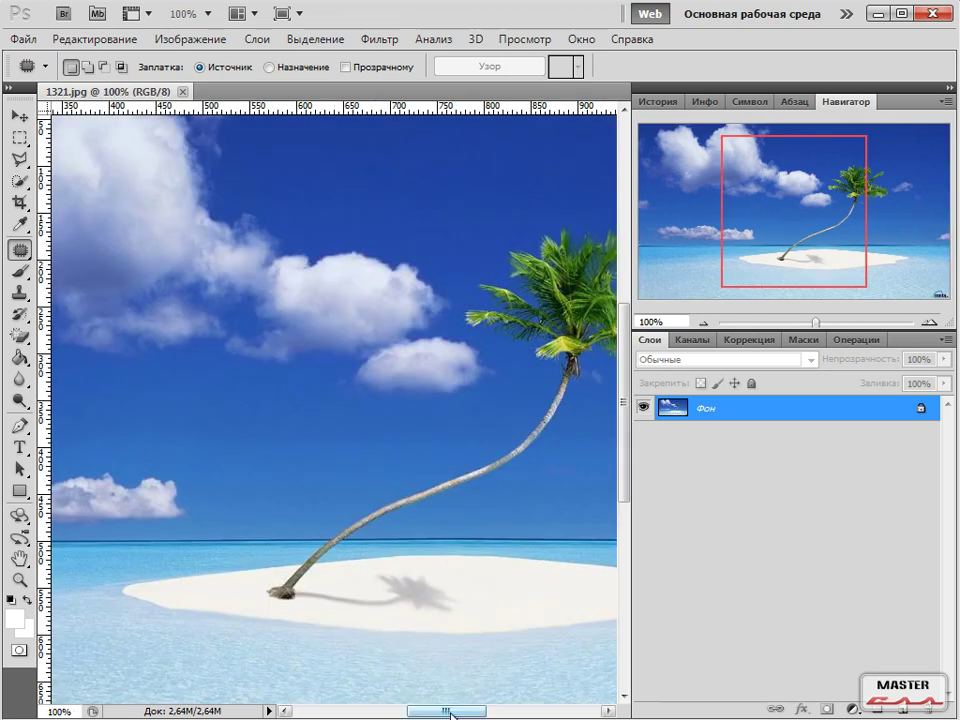
pyautogui.moveTo(449, 713); pyautogui.dragTo(484, 713)
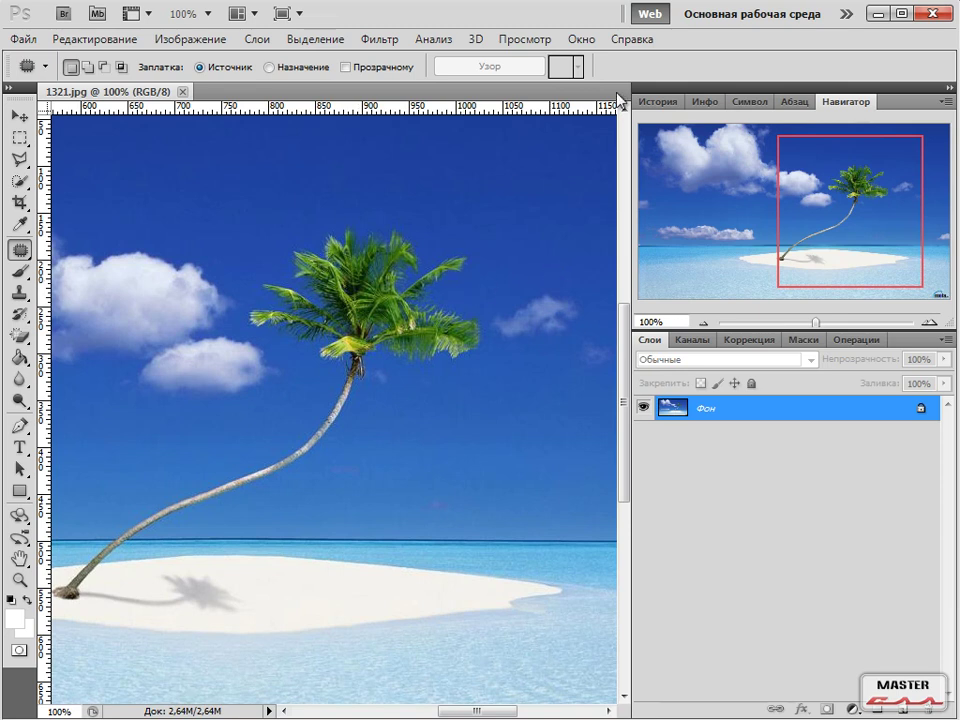
pyautogui.click(22, 254)
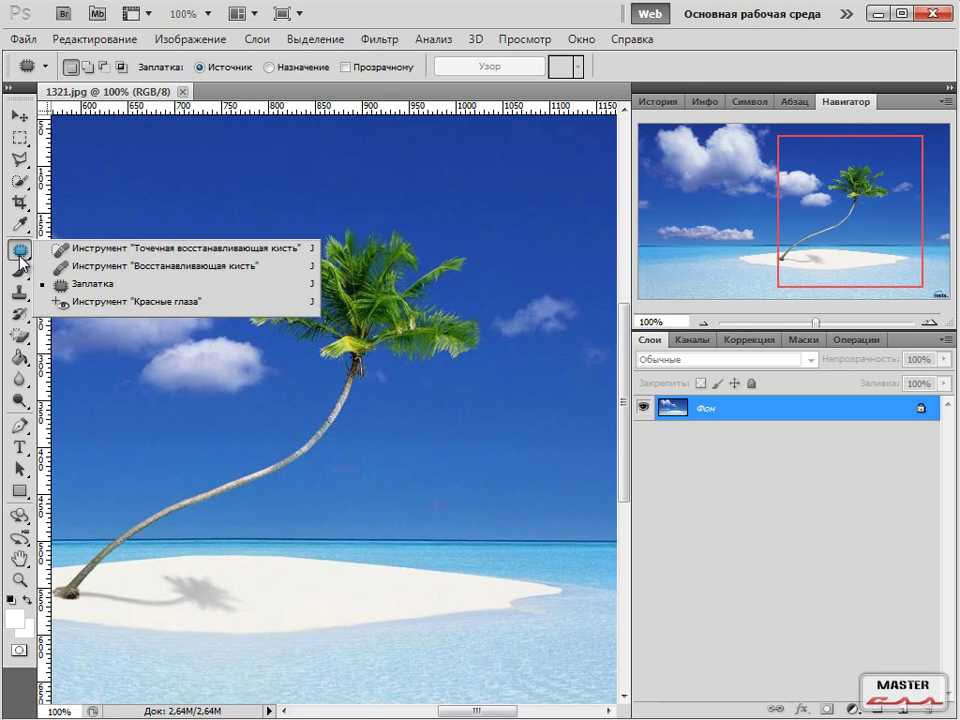
pyautogui.click(335, 371)
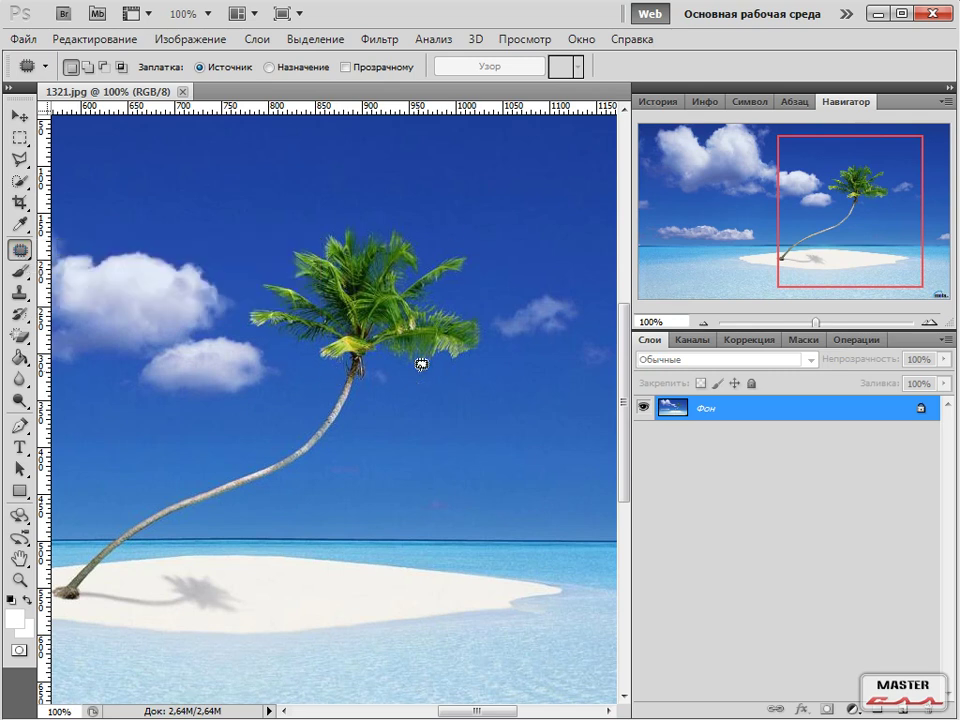
pyautogui.moveTo(330, 375)
pyautogui.mouseDown()
pyautogui.moveTo(302, 341)
pyautogui.moveTo(243, 319)
pyautogui.moveTo(255, 270)
pyautogui.moveTo(285, 236)
pyautogui.moveTo(358, 208)
pyautogui.moveTo(410, 214)
pyautogui.moveTo(430, 236)
pyautogui.moveTo(479, 241)
pyautogui.moveTo(462, 285)
pyautogui.moveTo(484, 311)
pyautogui.moveTo(487, 349)
pyautogui.moveTo(462, 369)
pyautogui.moveTo(384, 388)
pyautogui.moveTo(332, 377)
pyautogui.mouseUp()
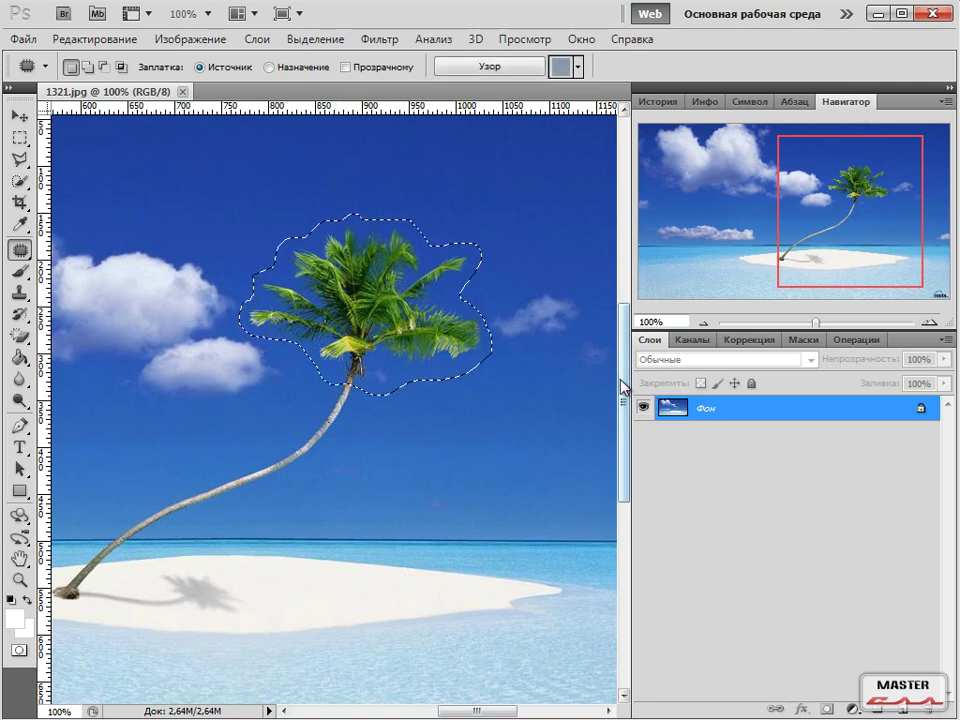
pyautogui.moveTo(626, 392); pyautogui.dragTo(626, 352)
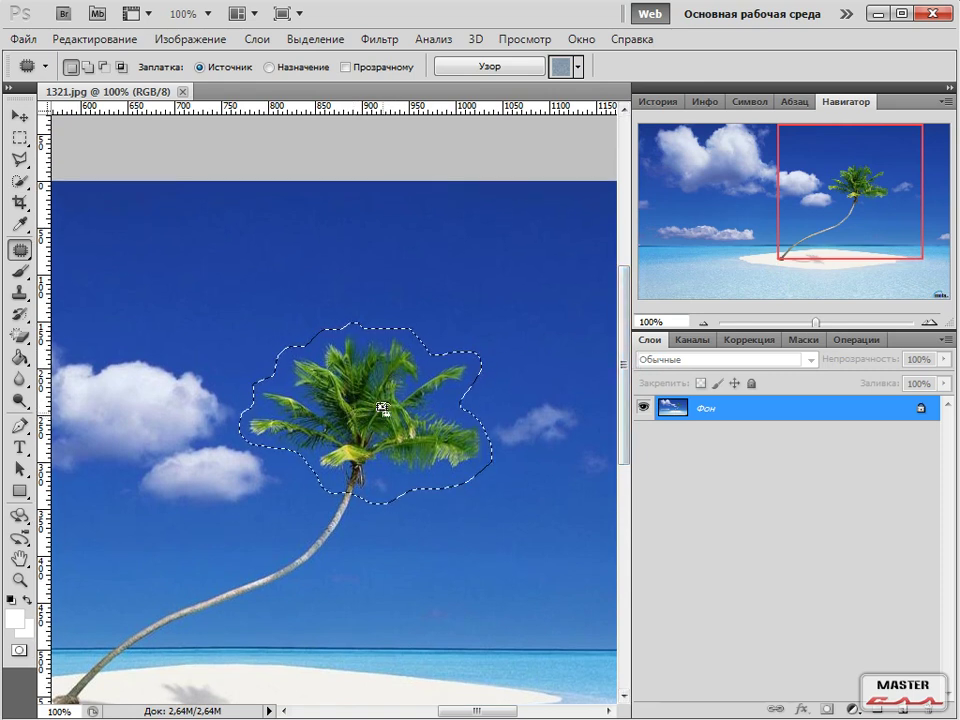
pyautogui.moveTo(381, 408); pyautogui.dragTo(498, 292)
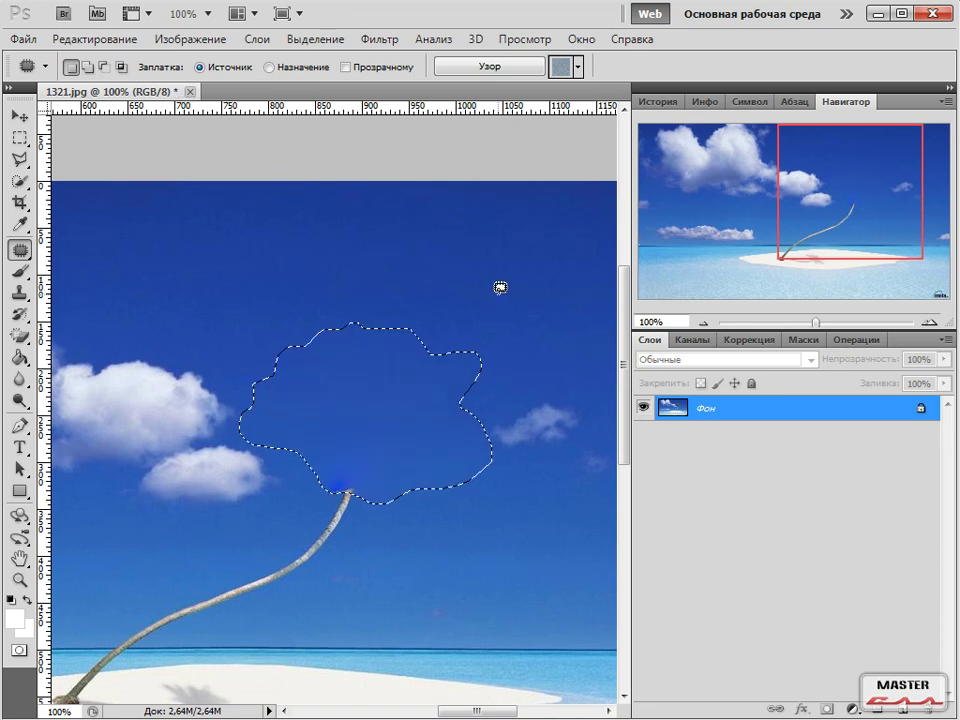
pyautogui.hotkey('ctrl', 'd')
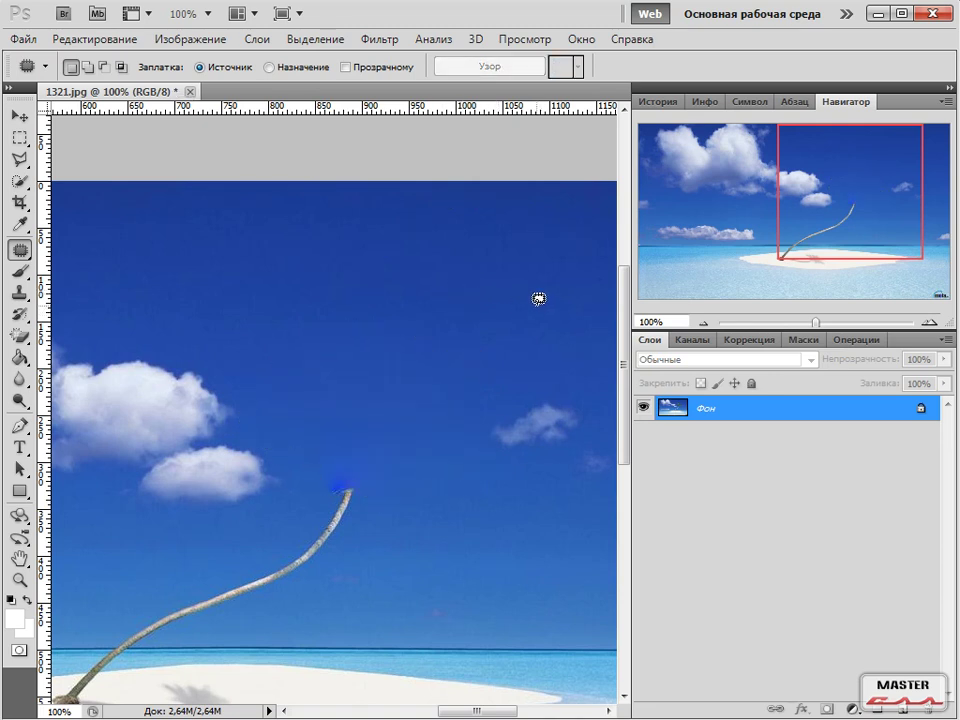
pyautogui.scroll(-1, 463, 350)
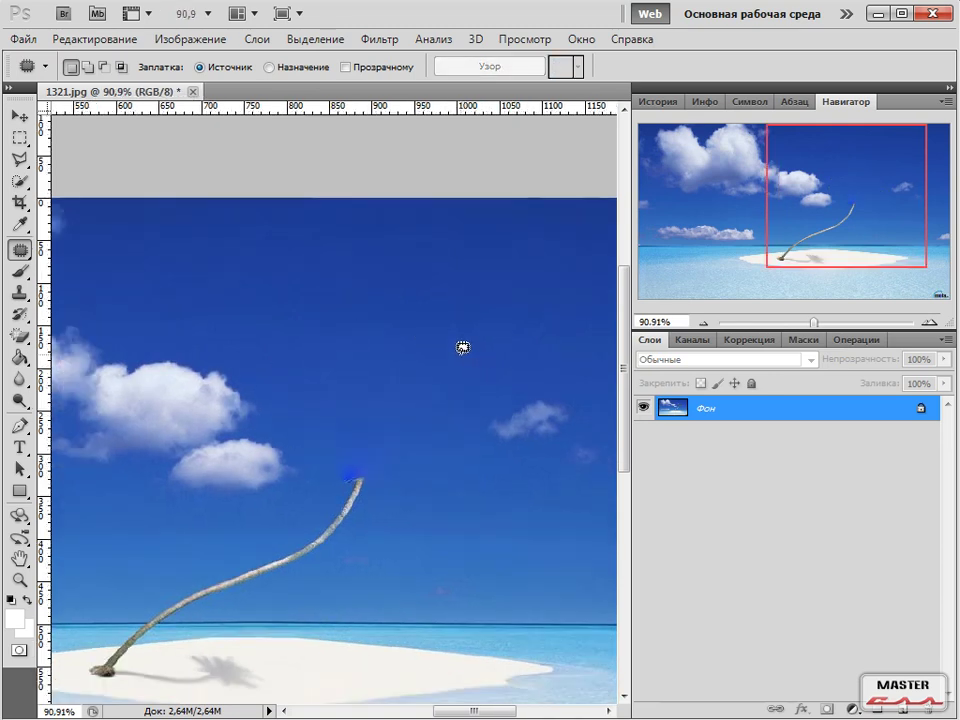
pyautogui.scroll(-2, 600, 394)
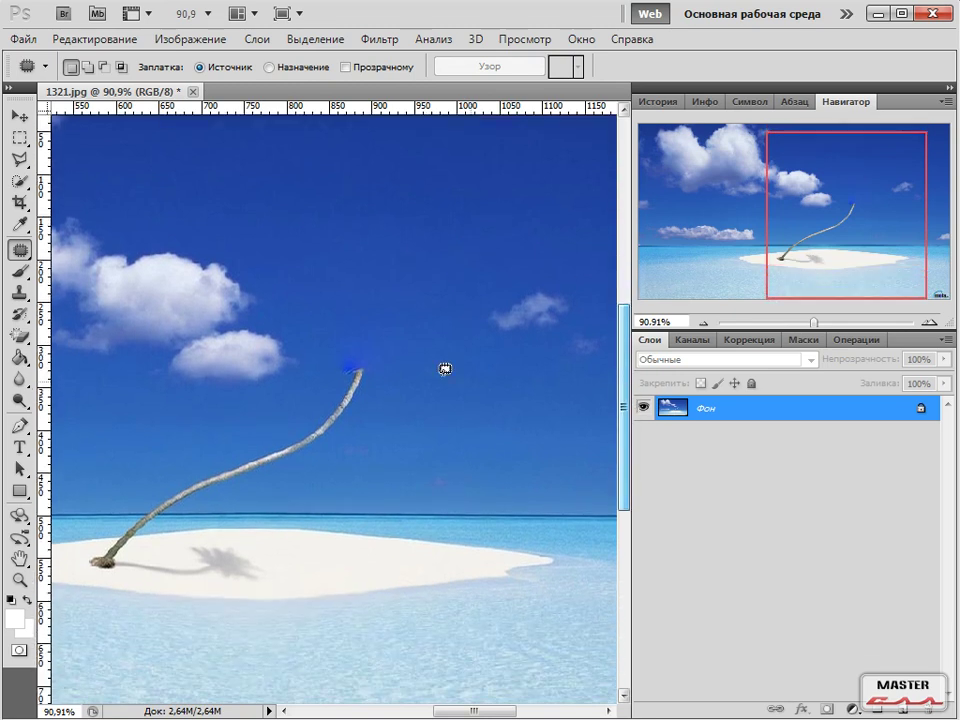
pyautogui.scroll(1, 375, 315)
pyautogui.scroll(2, 377, 321)
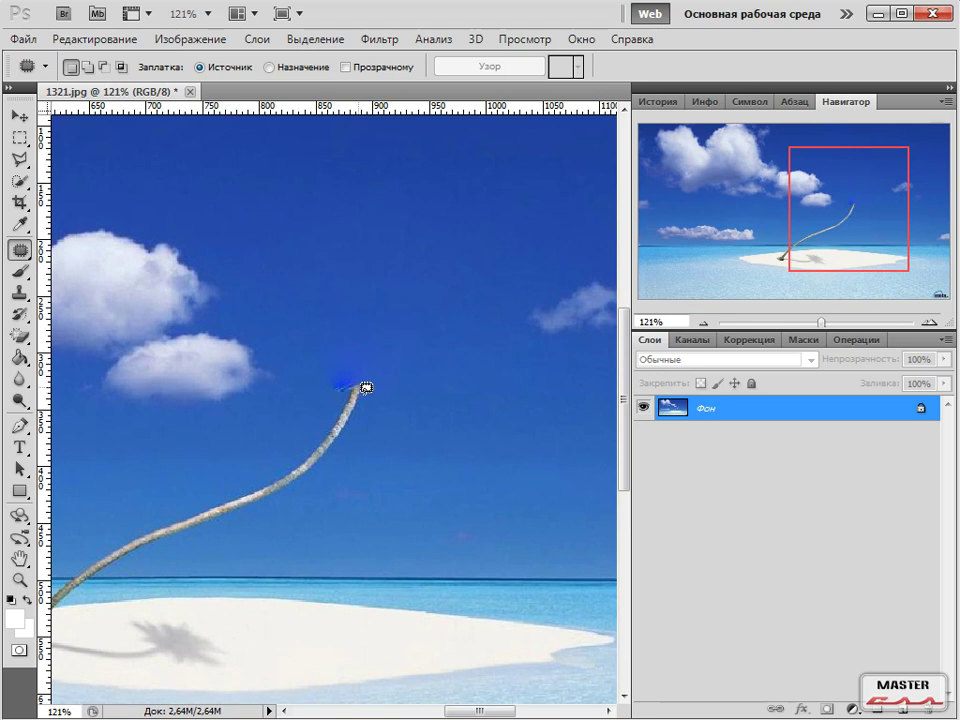
pyautogui.moveTo(629, 345); pyautogui.dragTo(626, 425)
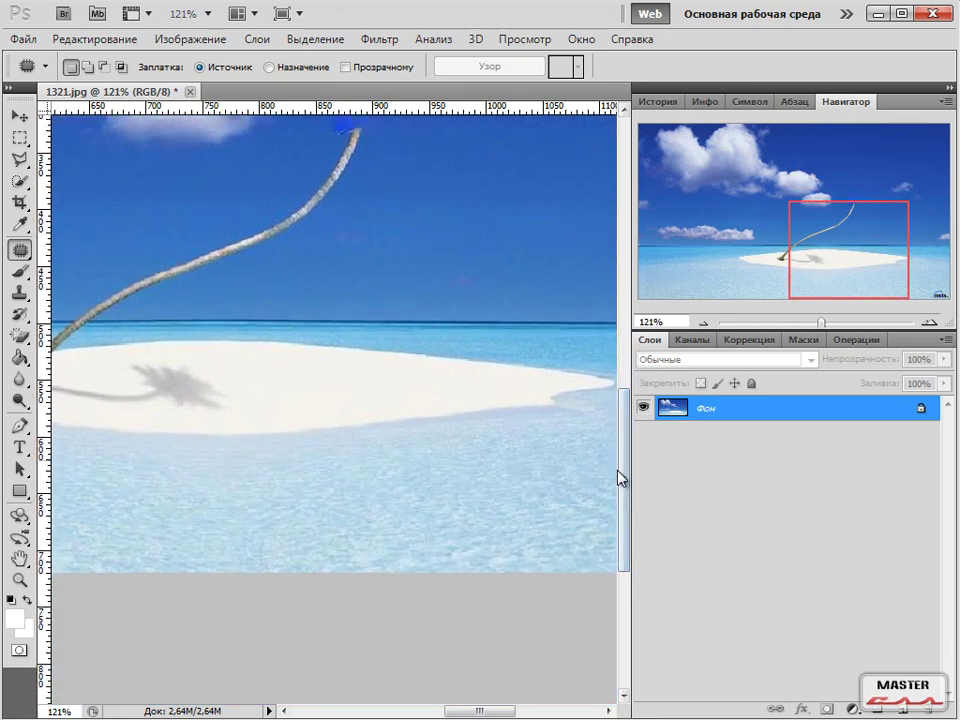
pyautogui.moveTo(501, 709); pyautogui.dragTo(472, 713)
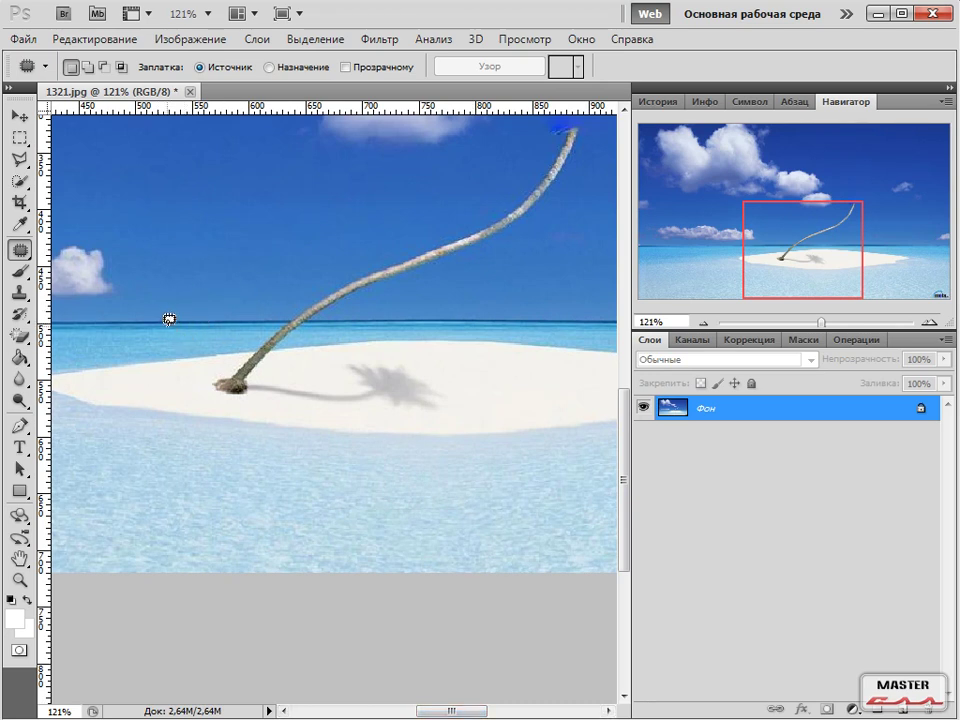
pyautogui.moveTo(160, 336)
pyautogui.mouseDown()
pyautogui.moveTo(187, 305)
pyautogui.moveTo(221, 323)
pyautogui.moveTo(280, 329)
pyautogui.moveTo(402, 299)
pyautogui.moveTo(471, 315)
pyautogui.mouseUp()
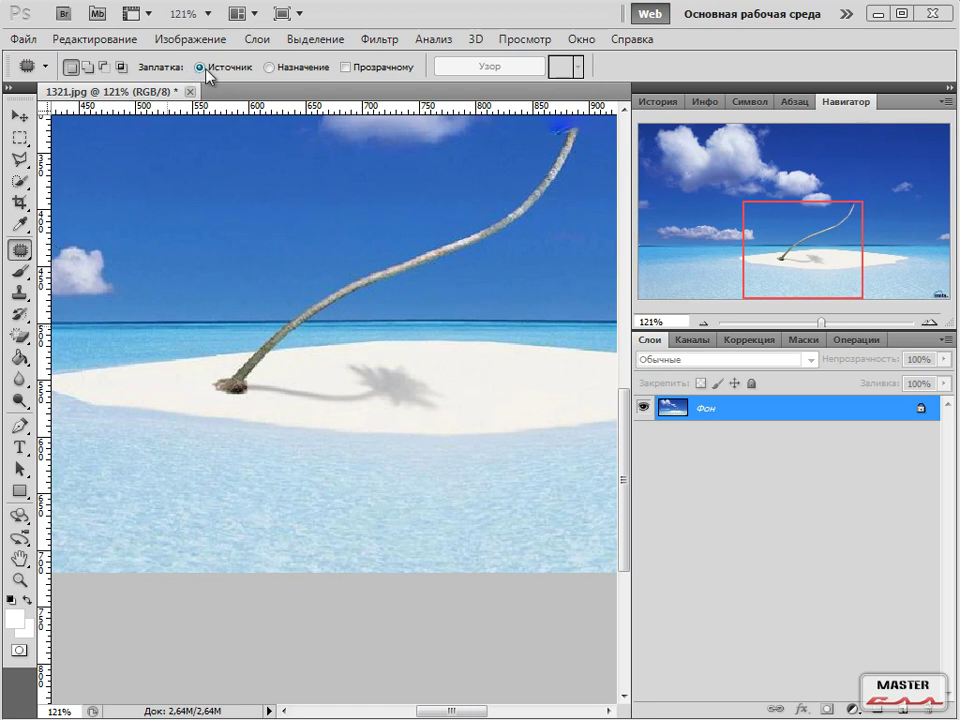
# Set the Patch tool to Destination mode
pyautogui.click(268, 68)
pyautogui.moveTo(473, 715); pyautogui.dragTo(455, 715)
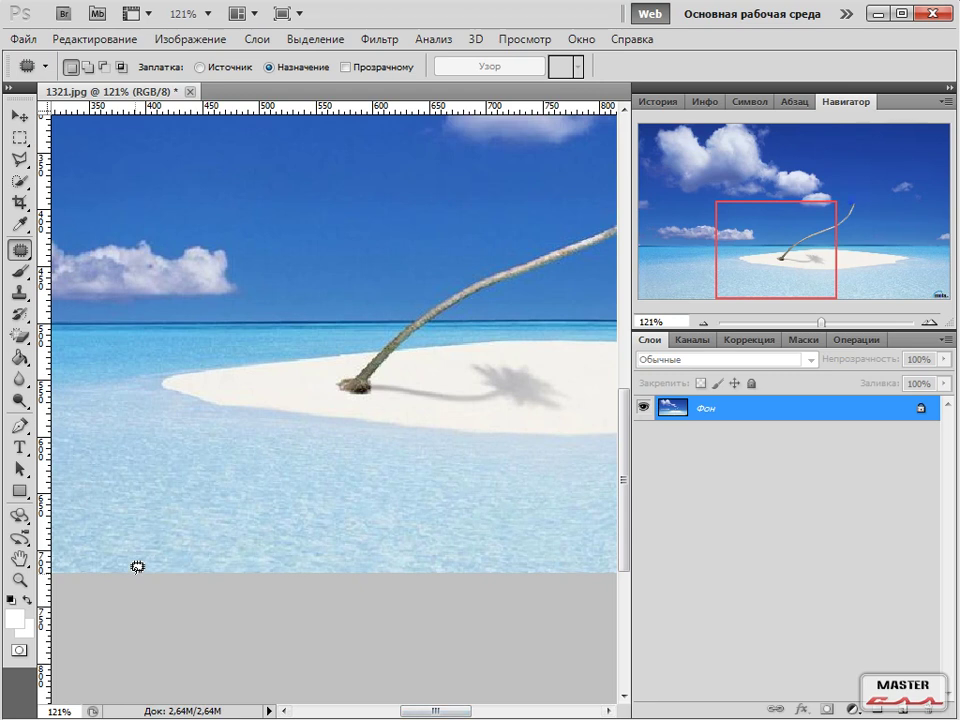
pyautogui.hotkey('ctrl', '-')
pyautogui.hotkey('ctrl', '-')
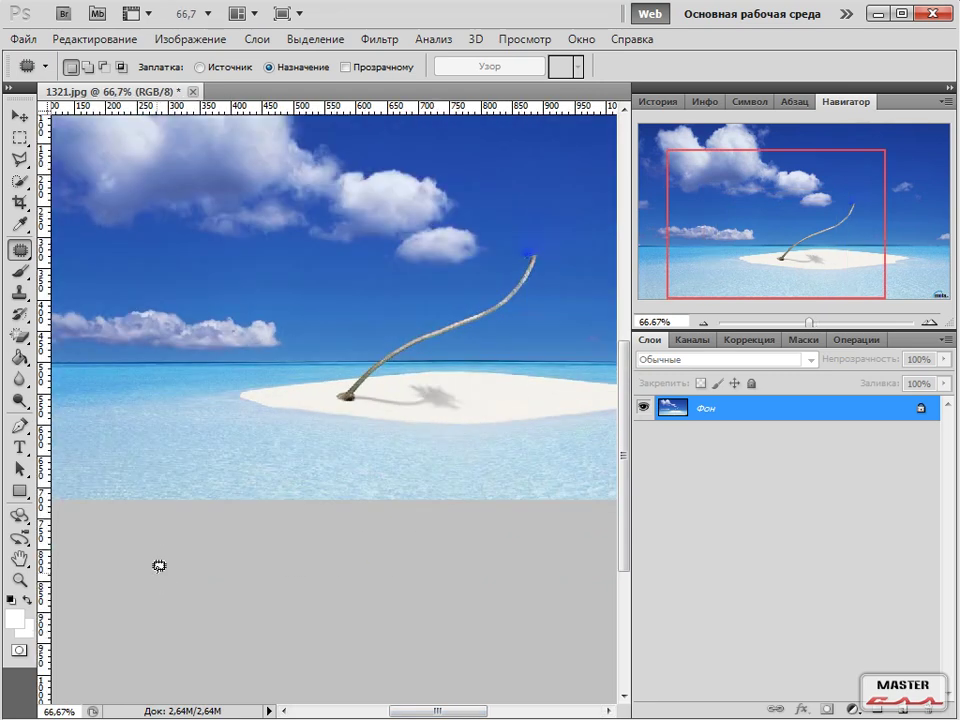
pyautogui.moveTo(437, 710)
pyautogui.mouseDown()
pyautogui.moveTo(455, 713)
pyautogui.moveTo(443, 710)
pyautogui.mouseUp()
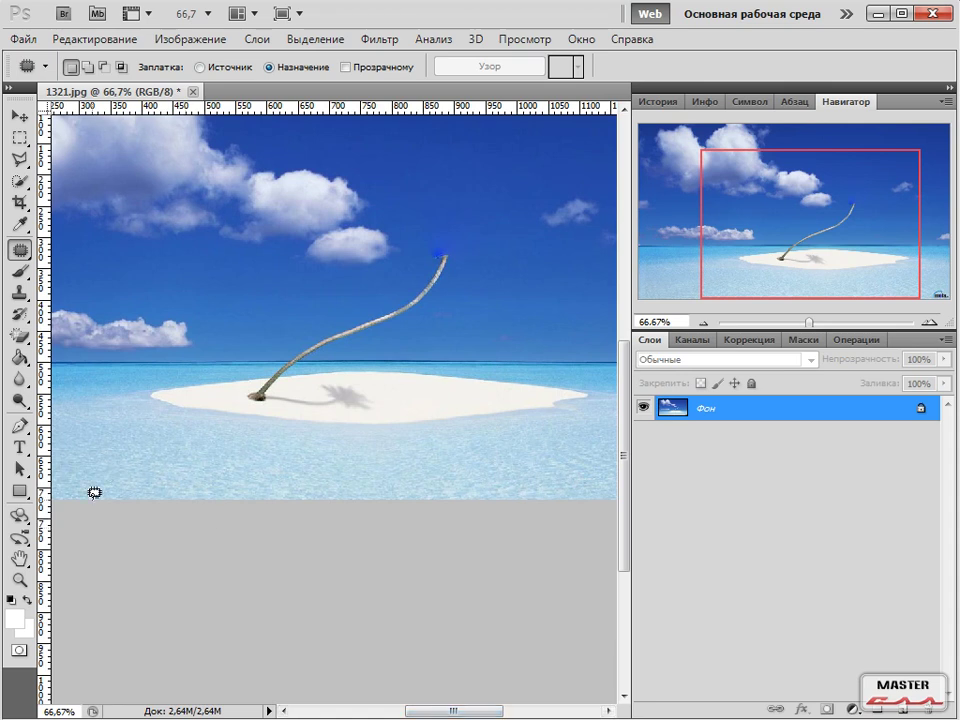
pyautogui.moveTo(97, 481)
pyautogui.mouseDown()
pyautogui.moveTo(137, 456)
pyautogui.moveTo(238, 446)
pyautogui.moveTo(389, 453)
pyautogui.moveTo(595, 443)
pyautogui.moveTo(626, 444)
pyautogui.moveTo(590, 451)
pyautogui.moveTo(608, 456)
pyautogui.moveTo(624, 491)
pyautogui.moveTo(613, 448)
pyautogui.moveTo(630, 502)
pyautogui.mouseUp()
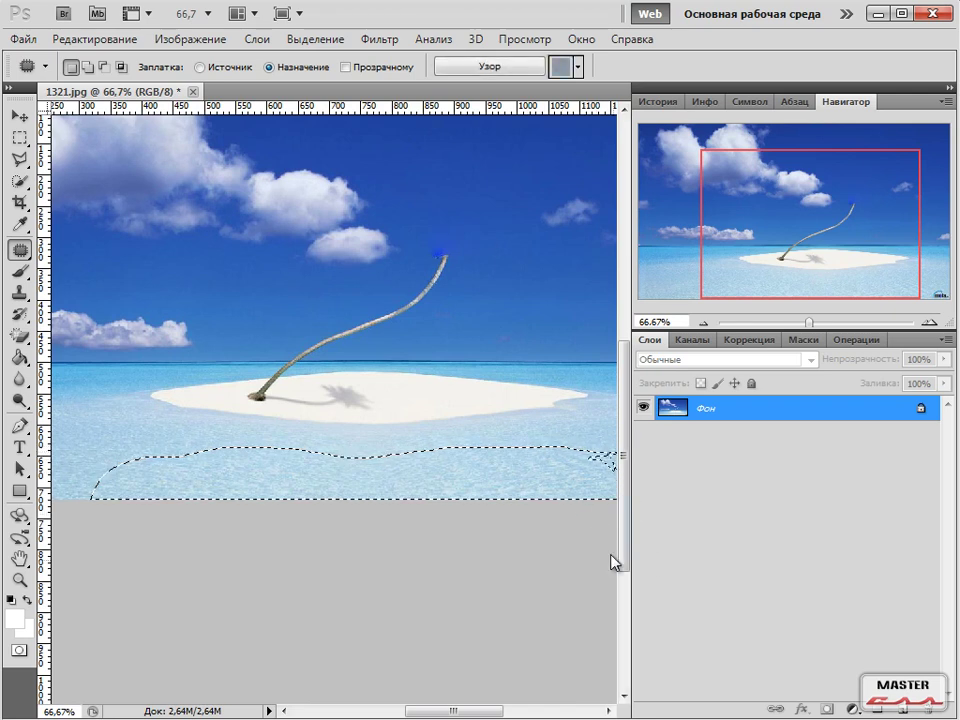
pyautogui.click(518, 561)
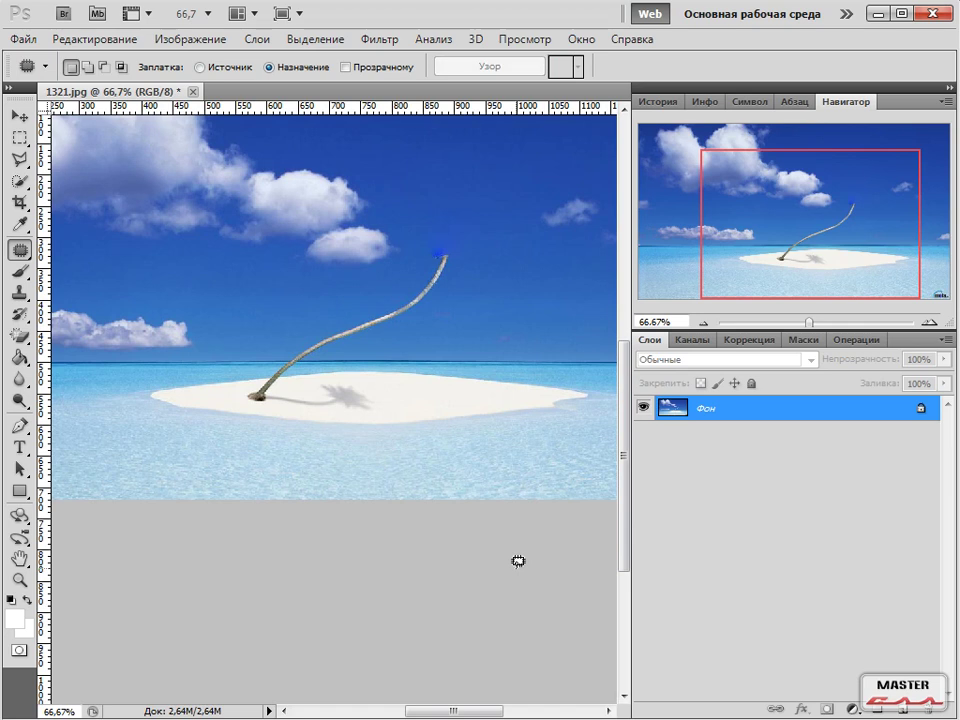
pyautogui.hotkey('ctrl', '-')
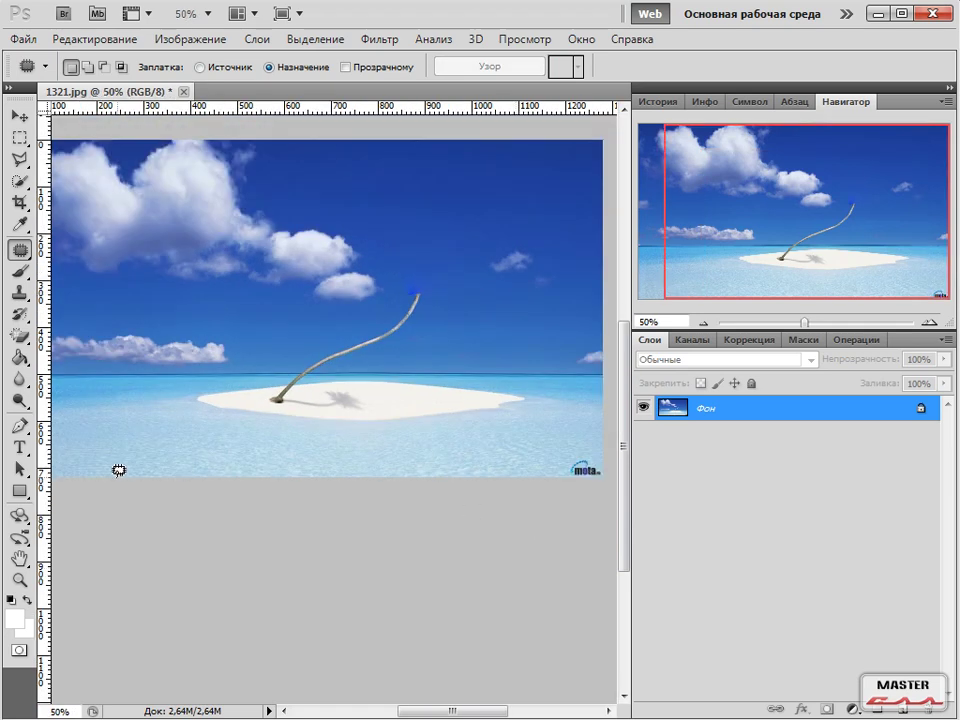
pyautogui.moveTo(141, 474)
pyautogui.mouseDown()
pyautogui.moveTo(190, 443)
pyautogui.moveTo(438, 437)
pyautogui.moveTo(527, 442)
pyautogui.moveTo(544, 475)
pyautogui.mouseUp()
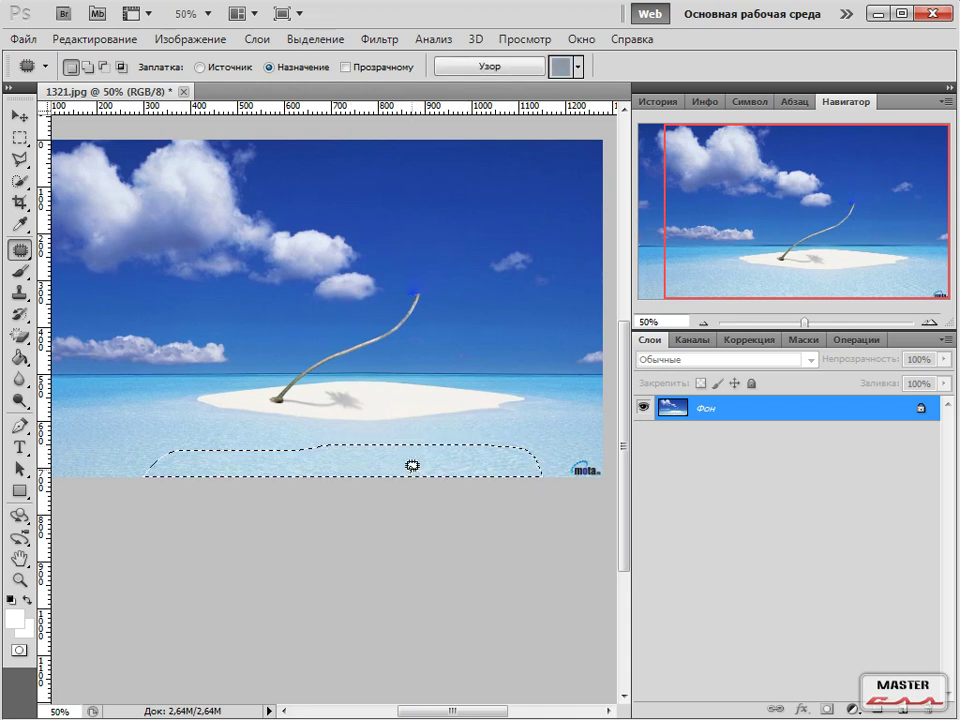
pyautogui.hotkey('ctrl', 'd')
# Outline a strip of water along the image's lower edge, patch it over the lower part of the island, and deselect
pyautogui.moveTo(149, 471)
pyautogui.mouseDown()
pyautogui.moveTo(237, 439)
pyautogui.moveTo(509, 435)
pyautogui.moveTo(545, 443)
pyautogui.moveTo(556, 478)
pyautogui.mouseUp()
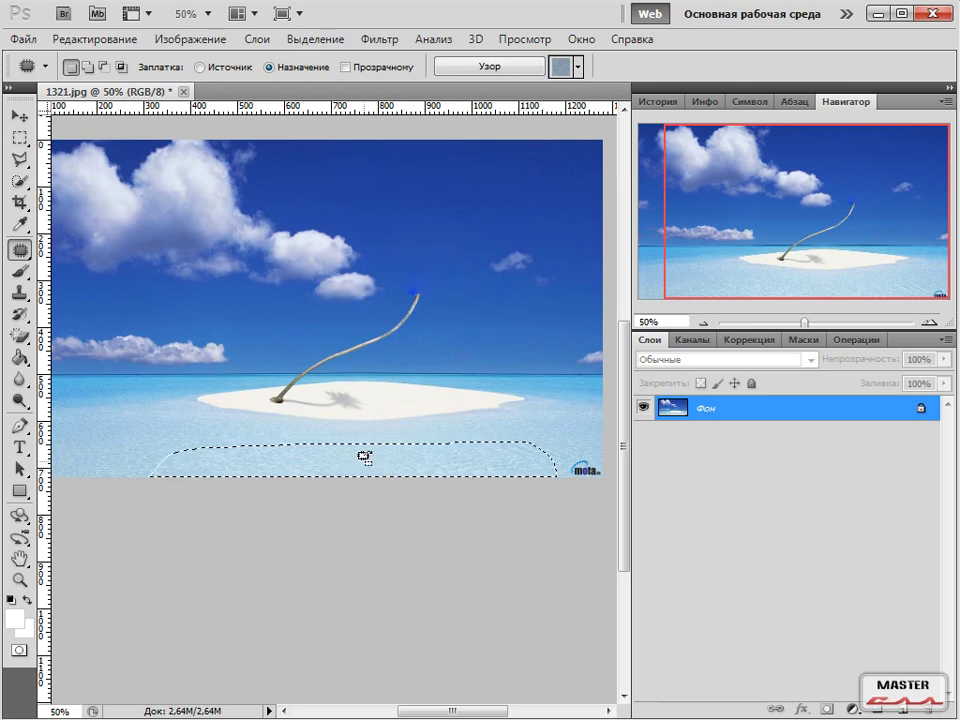
pyautogui.moveTo(365, 458); pyautogui.dragTo(359, 412)
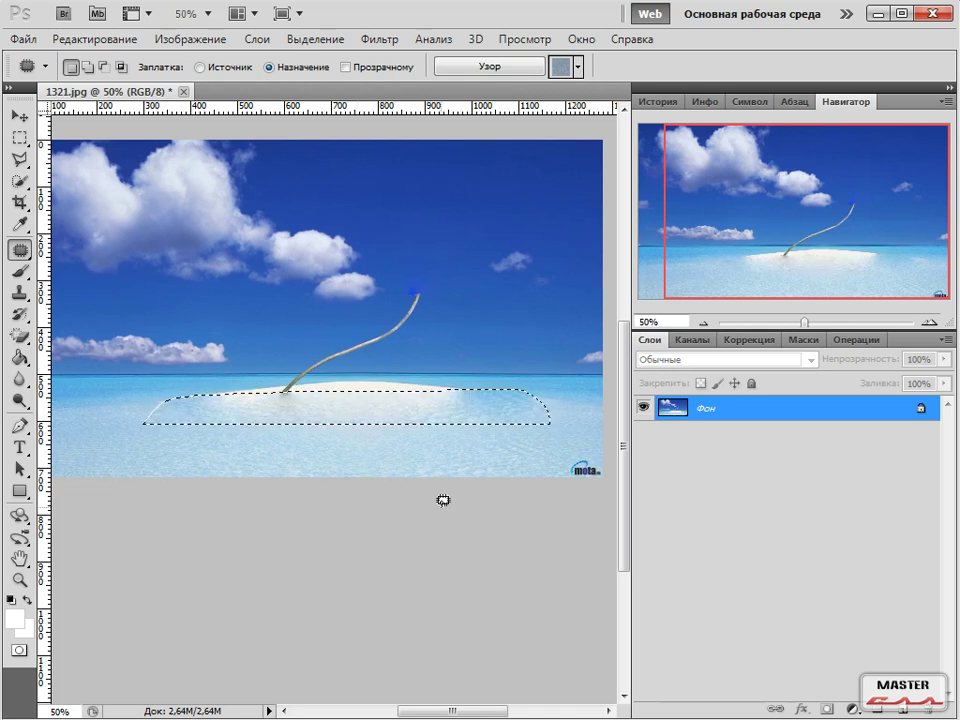
pyautogui.hotkey('ctrl', 'd')
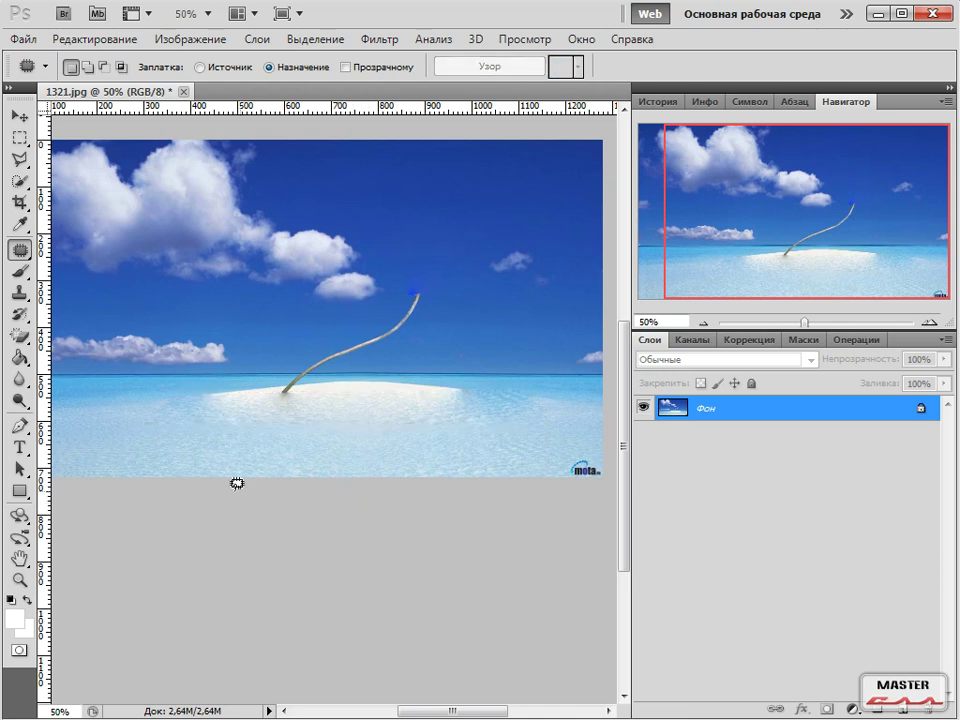
# Cover the remaining sand up to the horizon with another water patch from the image's lower edge and deselect
pyautogui.moveTo(115, 471)
pyautogui.mouseDown()
pyautogui.moveTo(117, 458)
pyautogui.moveTo(154, 437)
pyautogui.moveTo(233, 420)
pyautogui.moveTo(337, 420)
pyautogui.moveTo(514, 439)
pyautogui.moveTo(528, 478)
pyautogui.mouseUp()
pyautogui.moveTo(332, 465)
pyautogui.mouseDown()
pyautogui.moveTo(349, 444)
pyautogui.moveTo(350, 420)
pyautogui.mouseUp()
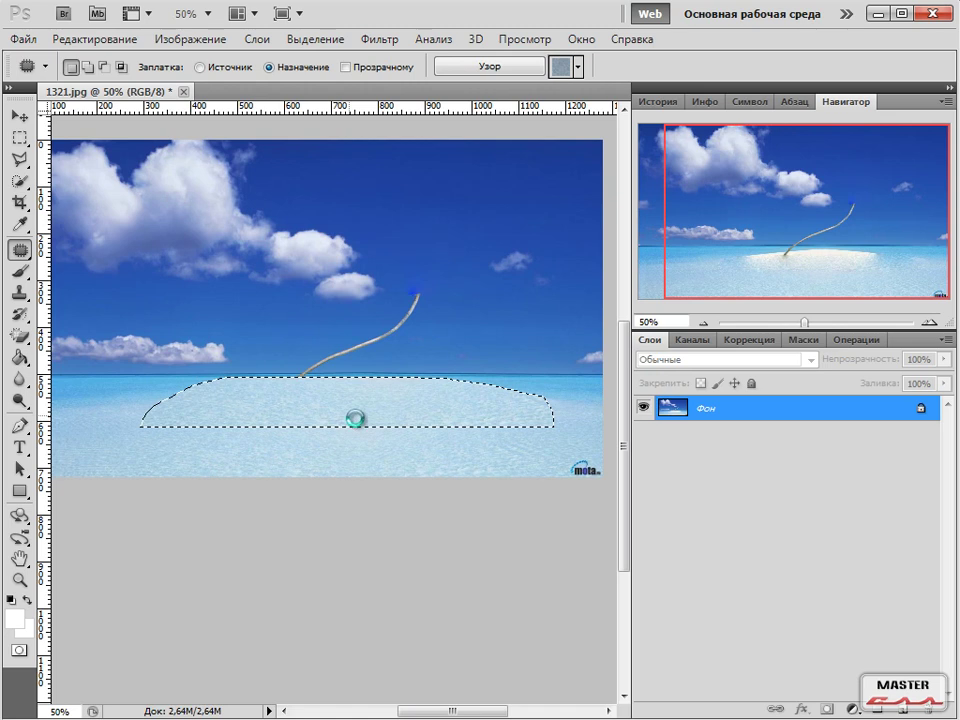
pyautogui.hotkey('ctrl', 'd')
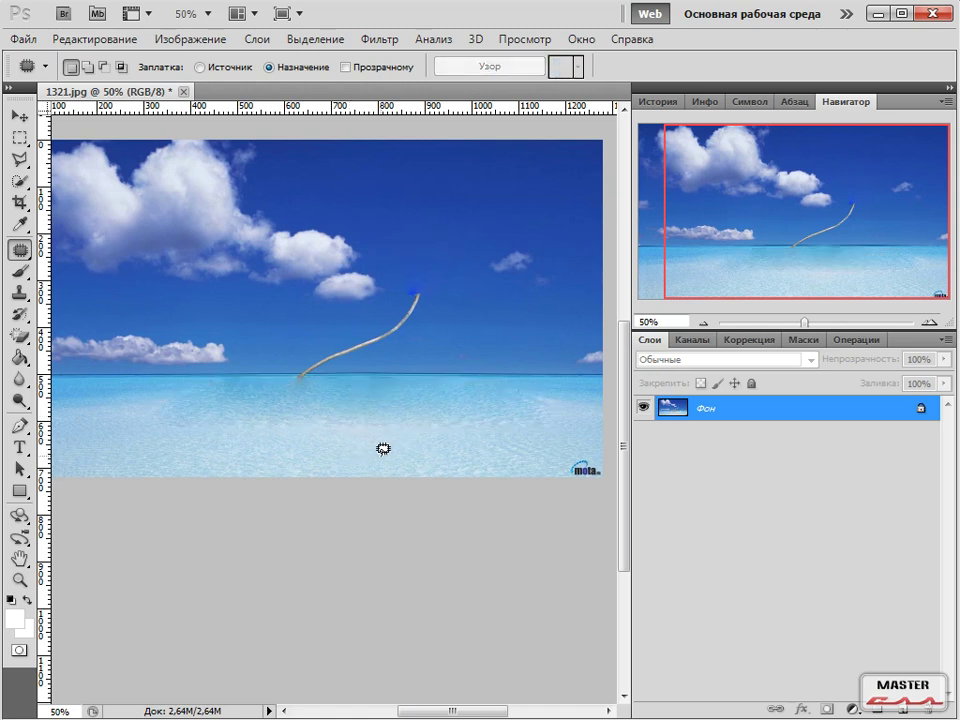
# Switch from the Patch tool to the Spot Healing Brush for work on the remaining palm trunk
pyautogui.scroll(2, 392, 440)
pyautogui.scroll(4, 393, 440)
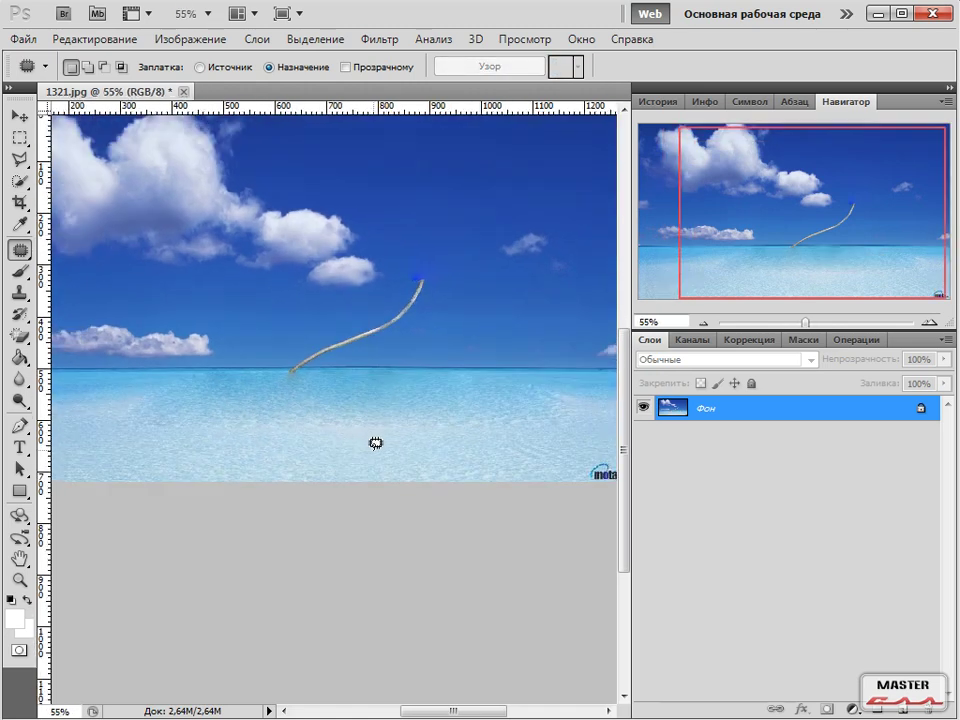
pyautogui.scroll(-1, 360, 375)
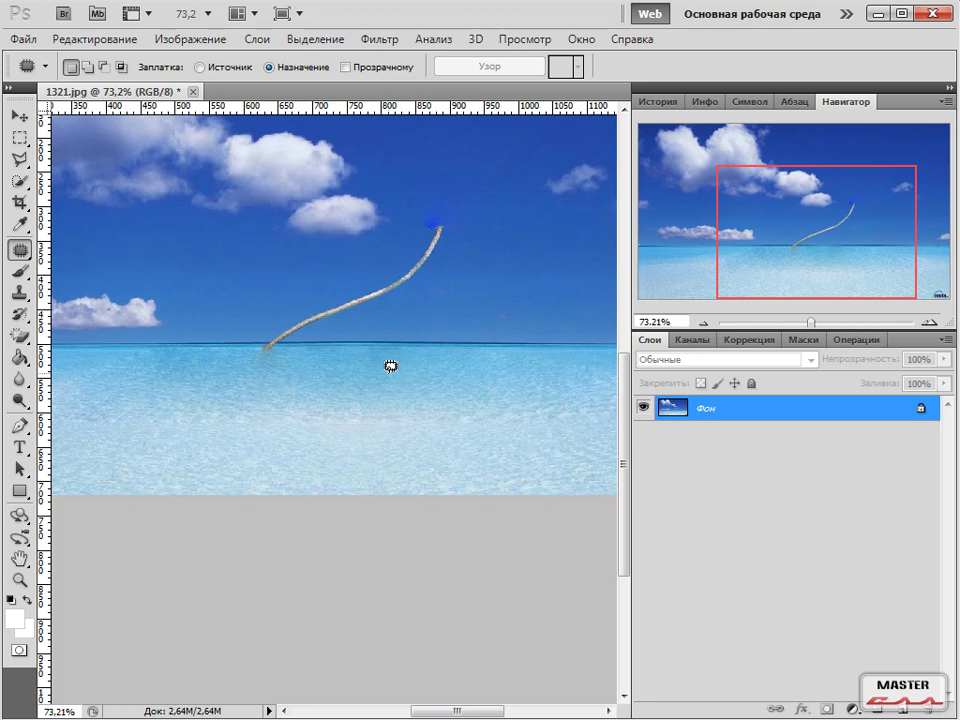
pyautogui.hotkey('shift', 'j')
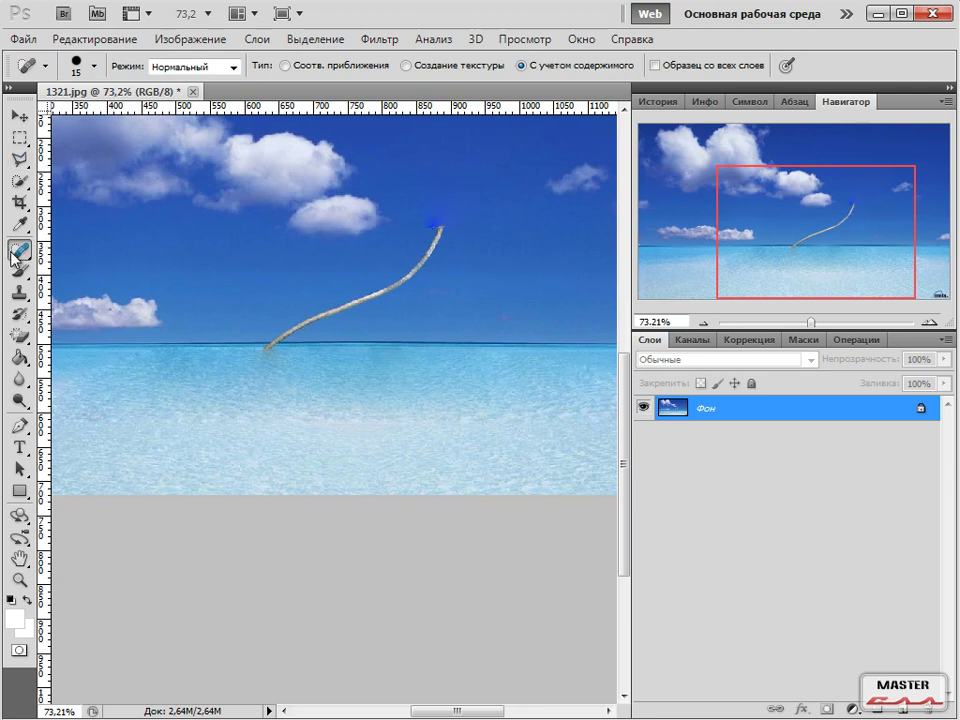
pyautogui.rightClick(14, 250)
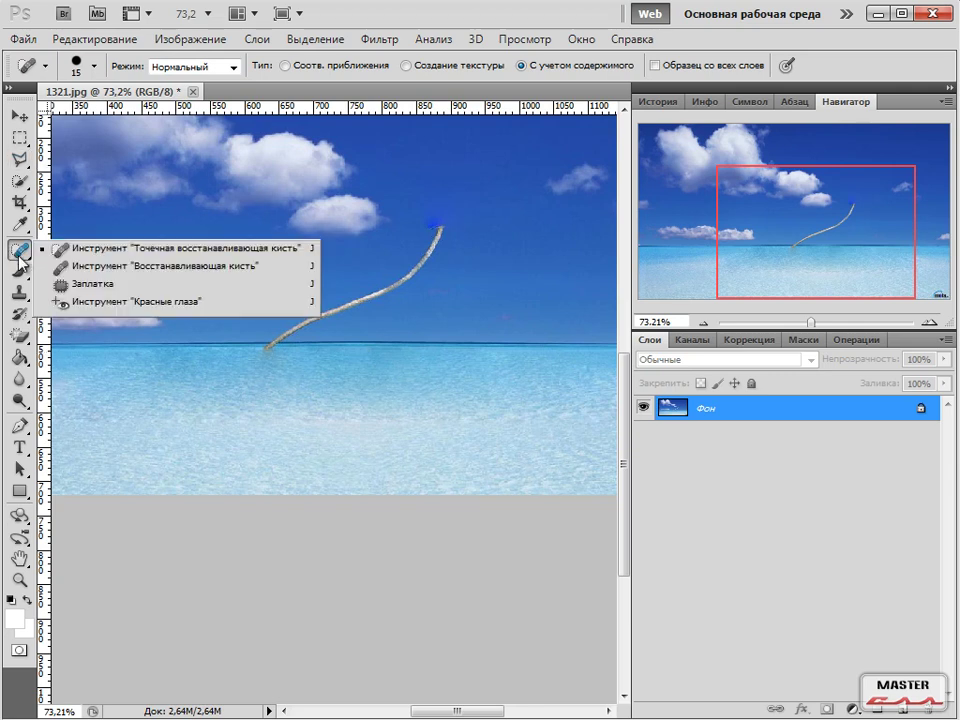
pyautogui.click(76, 255)
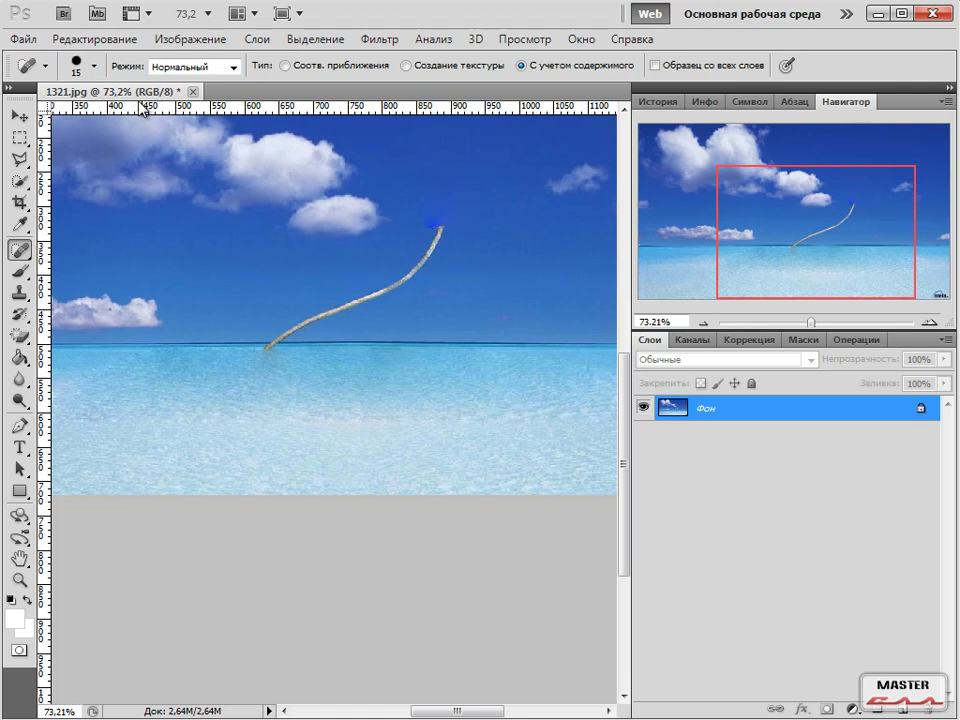
# Set the healing brush size to 27 px and its hardness to 100%
pyautogui.click(95, 66)
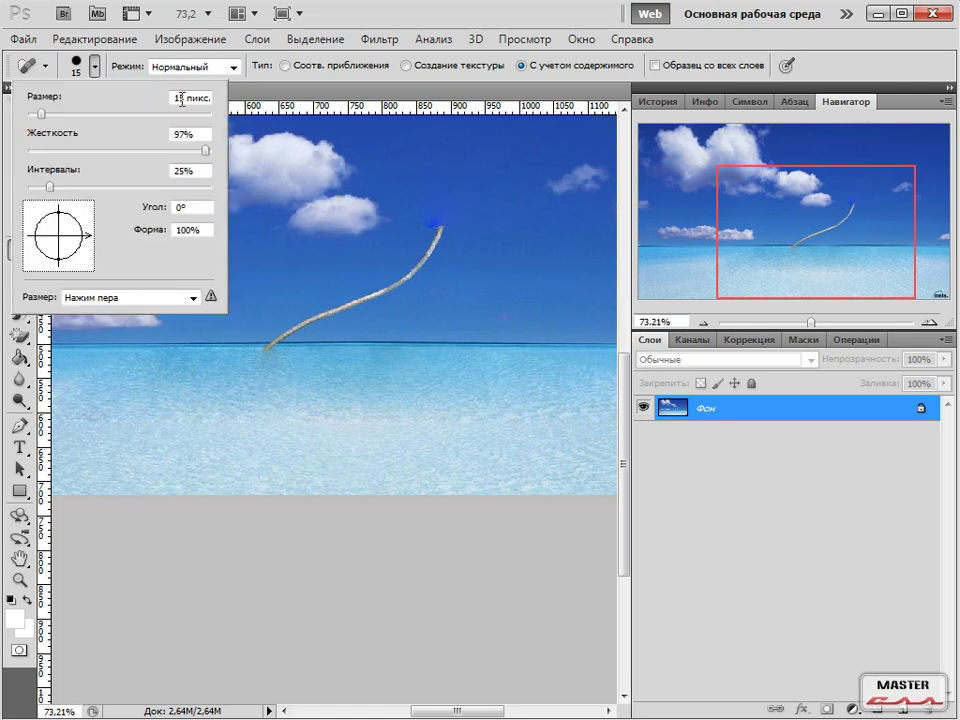
pyautogui.moveTo(180, 98); pyautogui.dragTo(186, 98)
pyautogui.doubleClick(180, 98)
pyautogui.write('25')
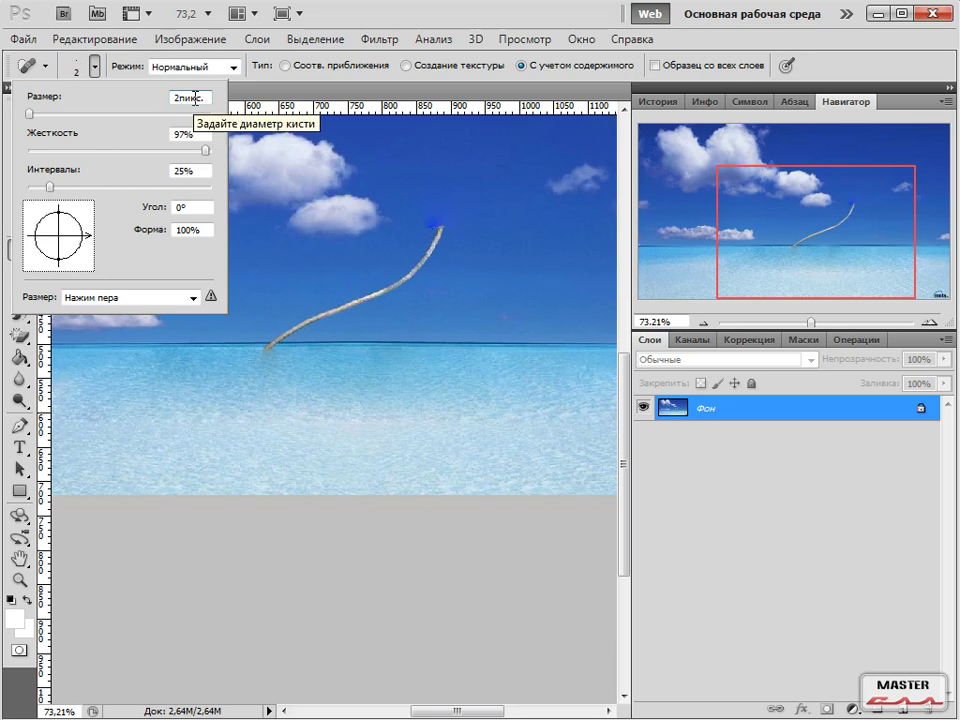
pyautogui.press('Up')
pyautogui.press('Up')
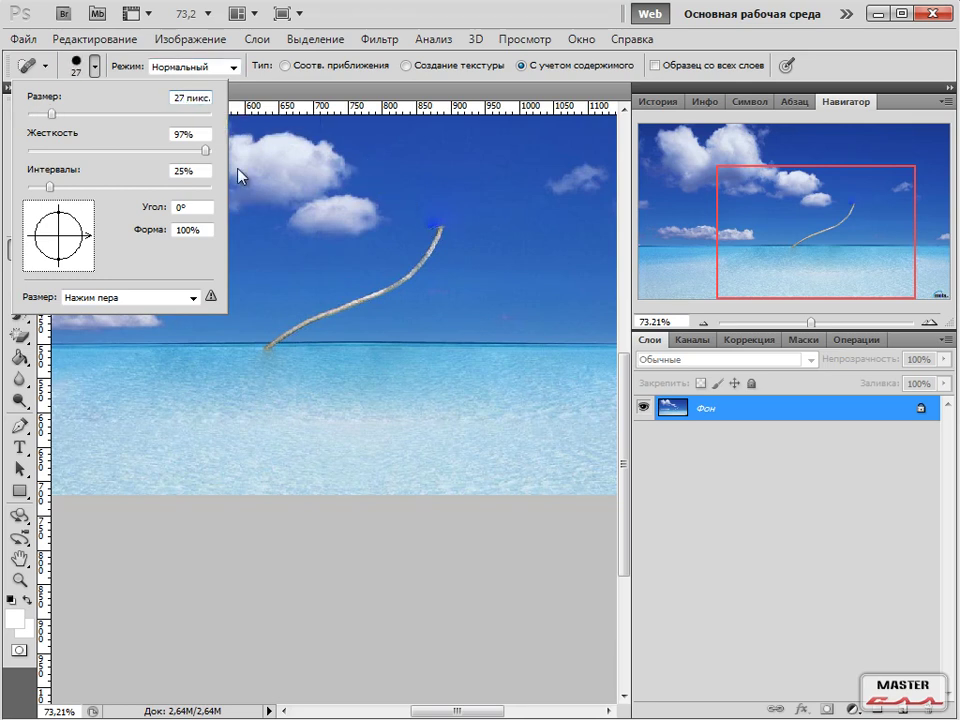
pyautogui.moveTo(207, 151); pyautogui.dragTo(214, 154)
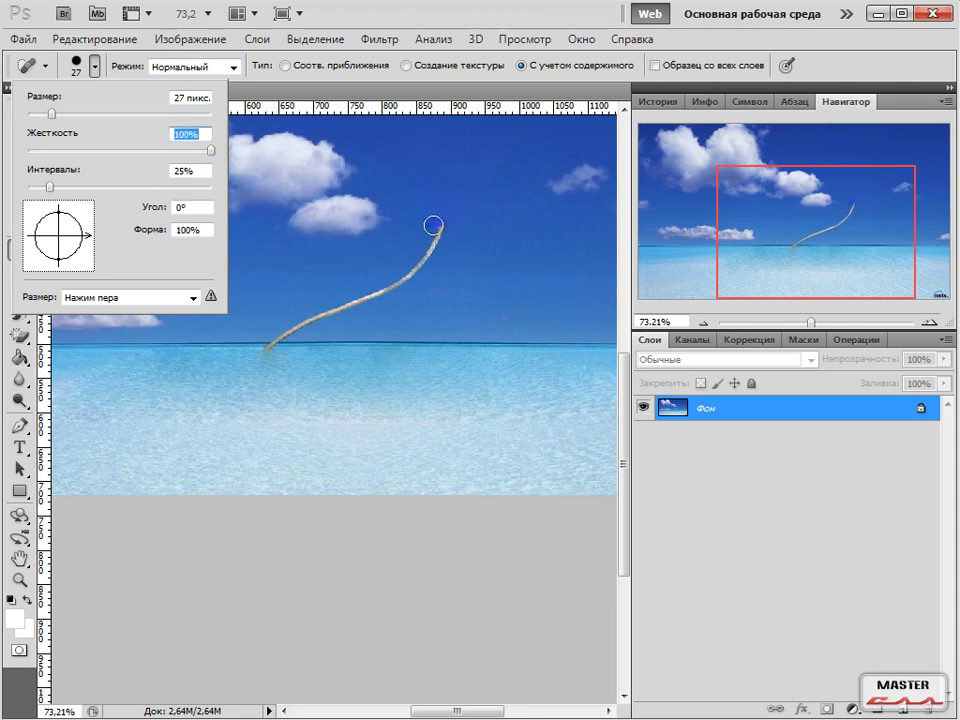
# Paint out the palm trunk with the content-aware healing brush, from the blue smudge at its tip down to the horizon
pyautogui.moveTo(432, 225)
pyautogui.mouseDown()
pyautogui.moveTo(441, 222)
pyautogui.moveTo(435, 246)
pyautogui.moveTo(425, 262)
pyautogui.moveTo(436, 235)
pyautogui.moveTo(406, 279)
pyautogui.moveTo(328, 306)
pyautogui.moveTo(269, 344)
pyautogui.mouseUp()
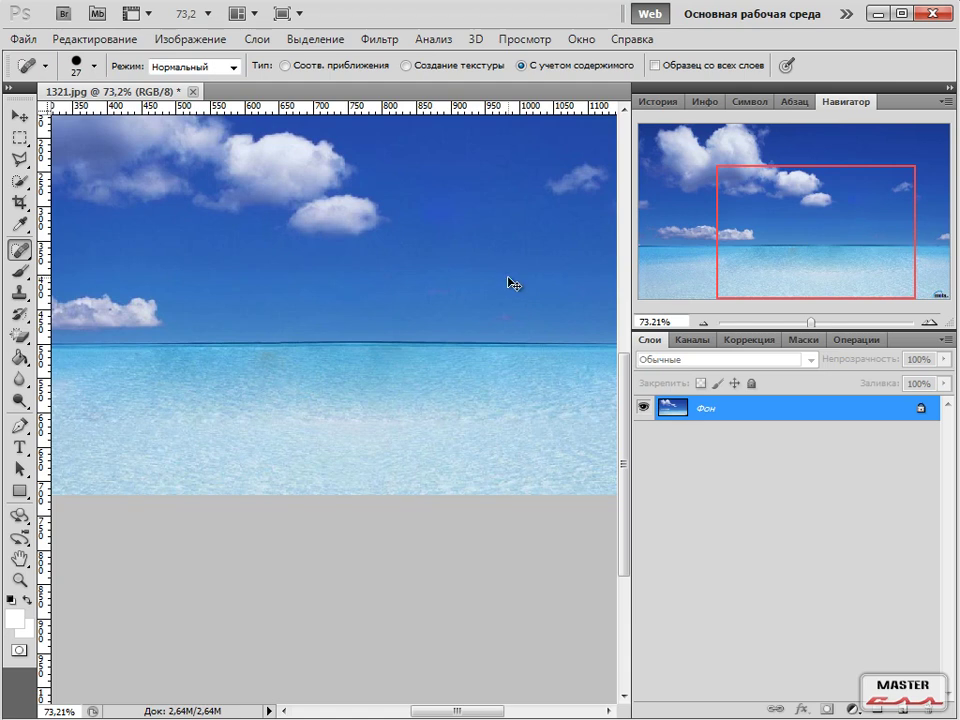
pyautogui.hotkey('ctrl', '-')
pyautogui.hotkey('ctrl', '-')
pyautogui.hotkey('ctrl', '-')
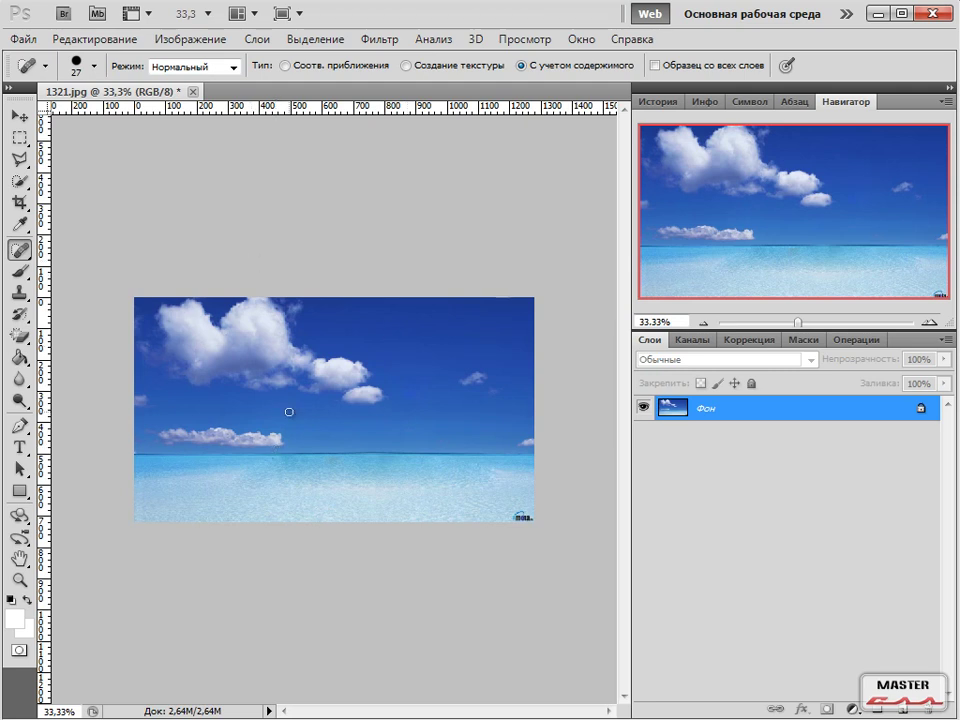
pyautogui.moveTo(324, 454)
pyautogui.mouseDown()
pyautogui.moveTo(362, 428)
pyautogui.moveTo(336, 467)
pyautogui.moveTo(317, 435)
pyautogui.moveTo(336, 439)
pyautogui.mouseUp()
pyautogui.moveTo(381, 379); pyautogui.dragTo(482, 317)
pyautogui.moveTo(420, 318); pyautogui.dragTo(525, 342)
pyautogui.moveTo(455, 345); pyautogui.dragTo(492, 310)
pyautogui.moveTo(508, 315); pyautogui.dragTo(522, 340)
pyautogui.moveTo(213, 288)
pyautogui.mouseDown()
pyautogui.moveTo(190, 352)
pyautogui.moveTo(175, 360)
pyautogui.moveTo(205, 300)
pyautogui.mouseUp()
pyautogui.moveTo(274, 334)
pyautogui.mouseDown()
pyautogui.moveTo(320, 304)
pyautogui.moveTo(322, 320)
pyautogui.moveTo(200, 326)
pyautogui.mouseUp()
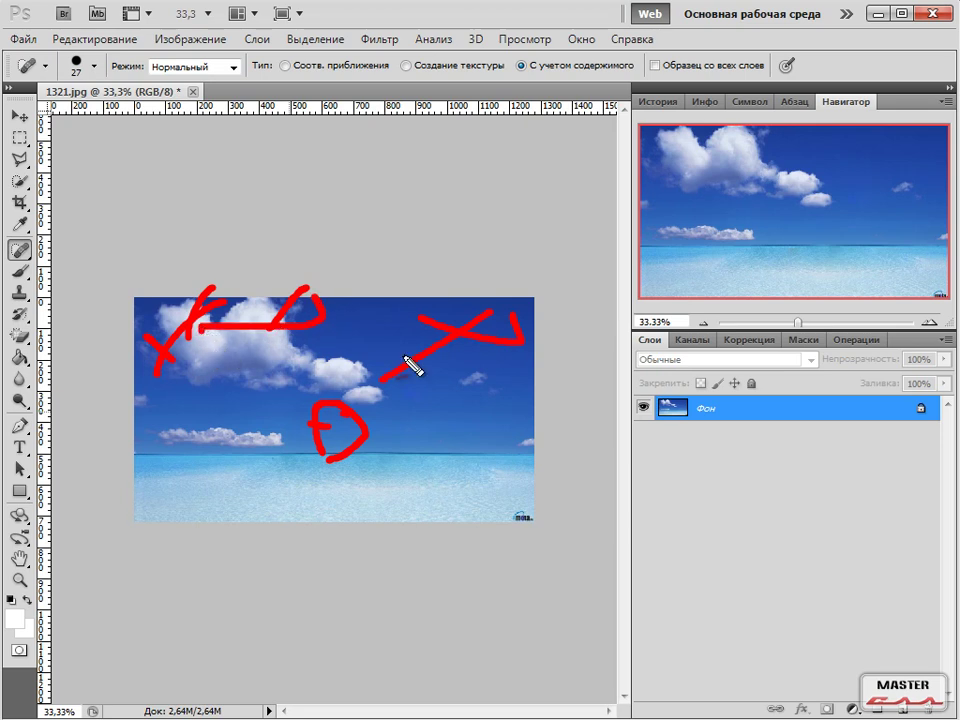
pyautogui.press('Escape')
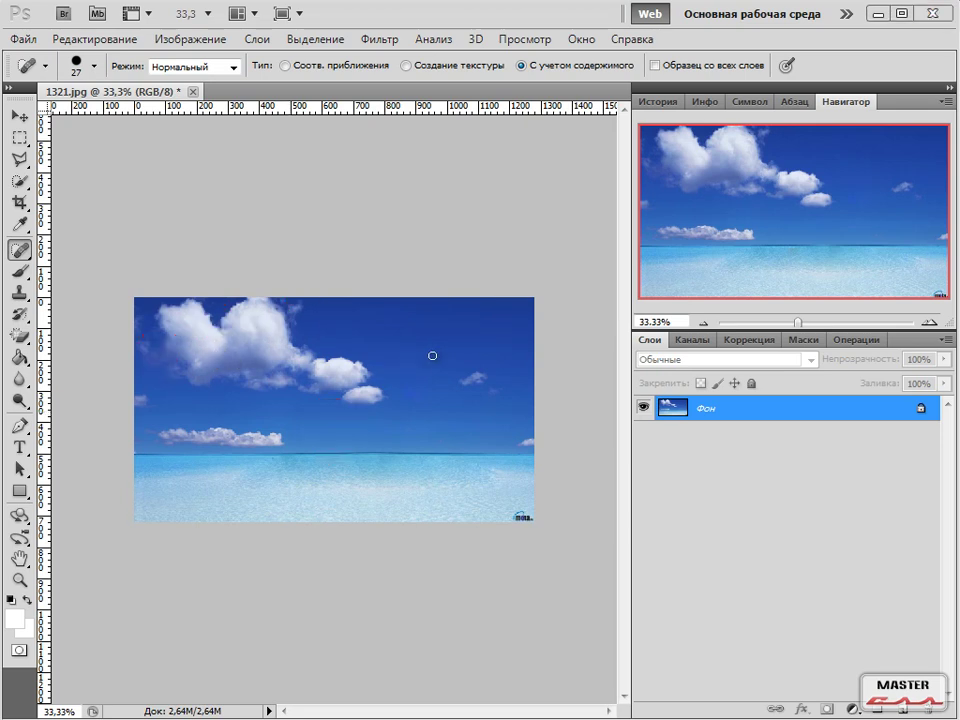